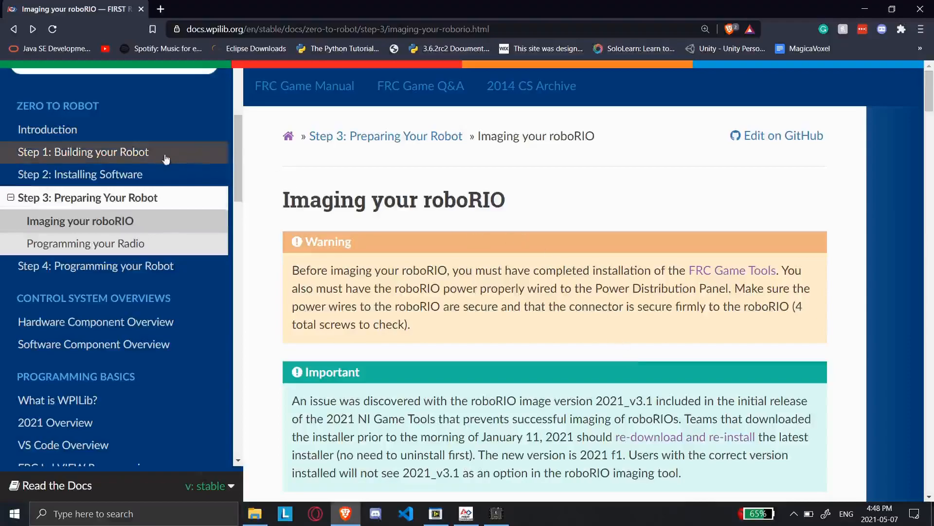
Read the roboRIO imaging prerequisites, the important notice on image versions, and the USB Connection diagram on the documentation page
scroll(176, 156, "up", 5)
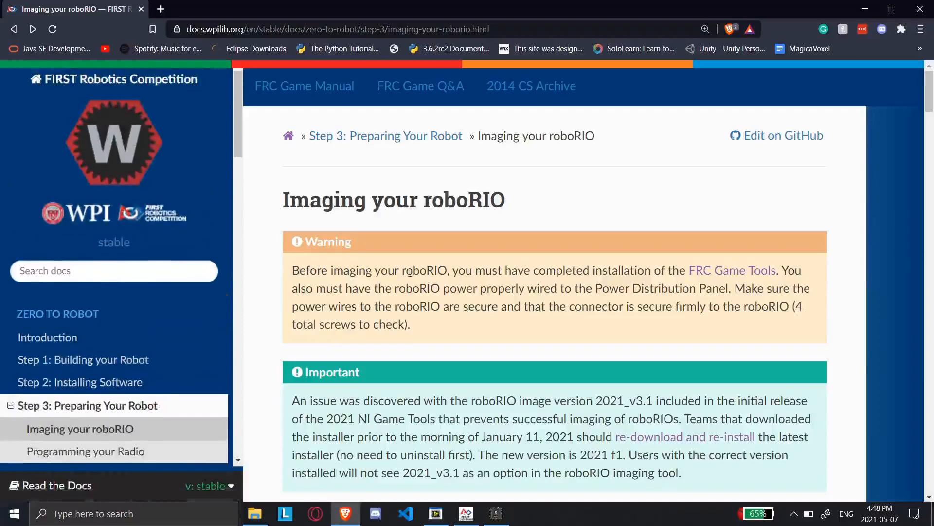
scroll(410, 272, "down", 15)
scroll(408, 273, "down", 7)
scroll(409, 272, "up", 20)
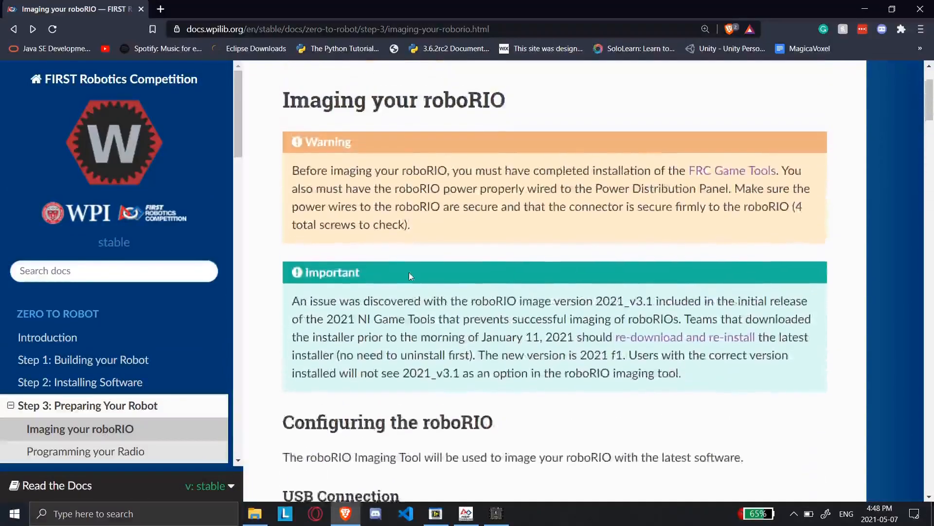
scroll(410, 276, "down", 10)
scroll(409, 276, "up", 4)
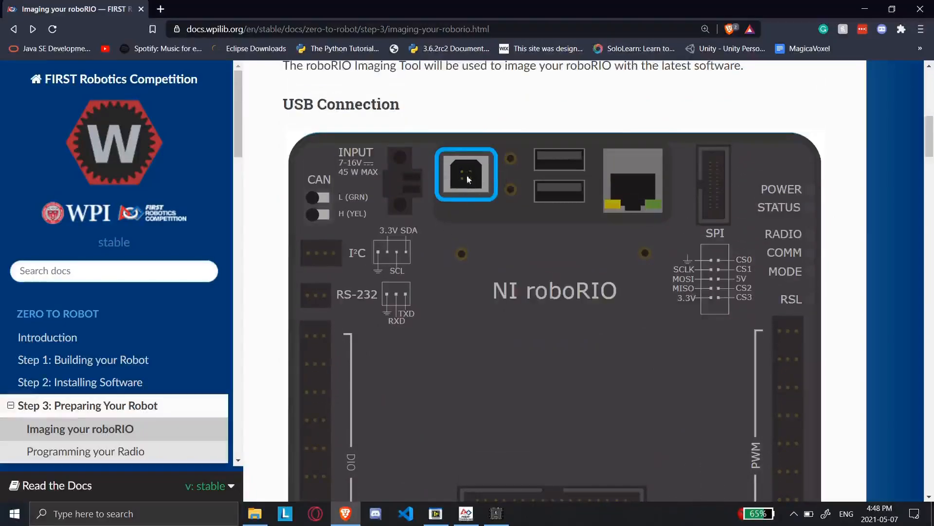
scroll(463, 195, "up", 1)
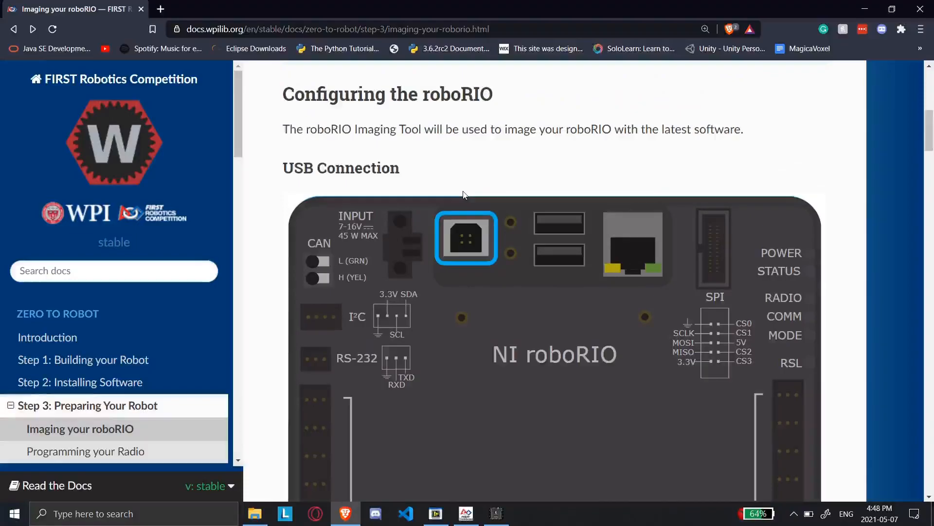
scroll(464, 194, "up", 6)
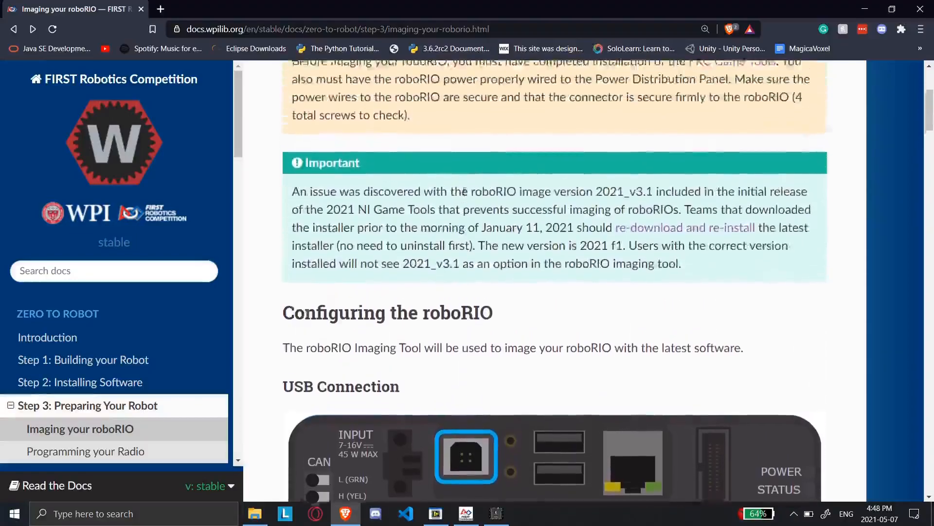
scroll(464, 192, "down", 2)
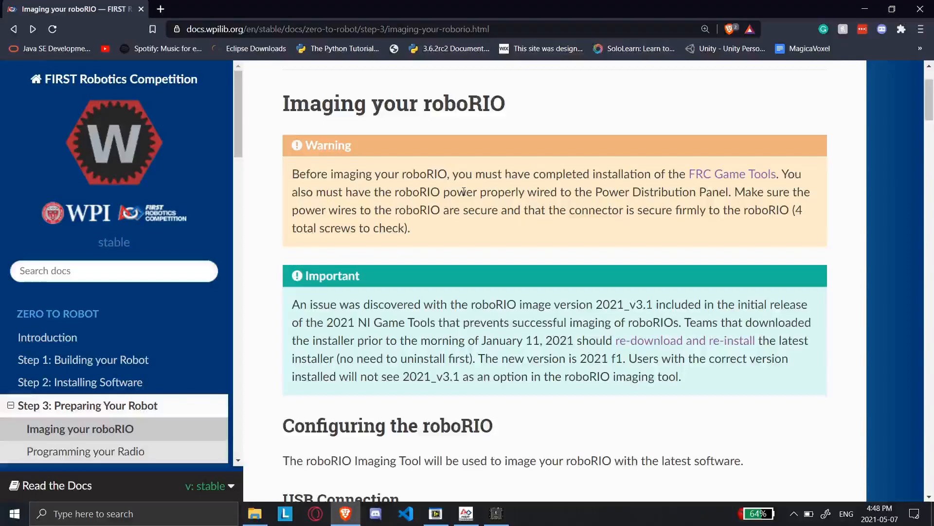
scroll(588, 330, "down", 5)
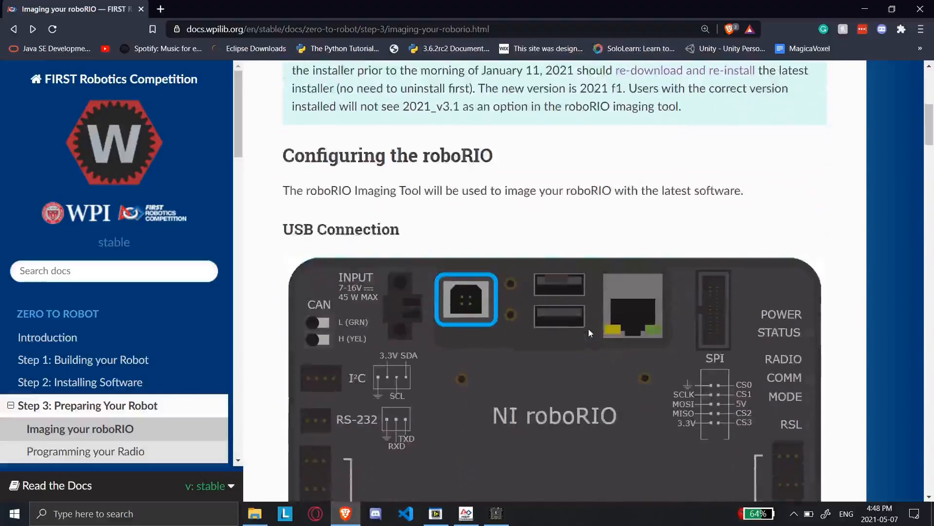
scroll(589, 328, "up", 7)
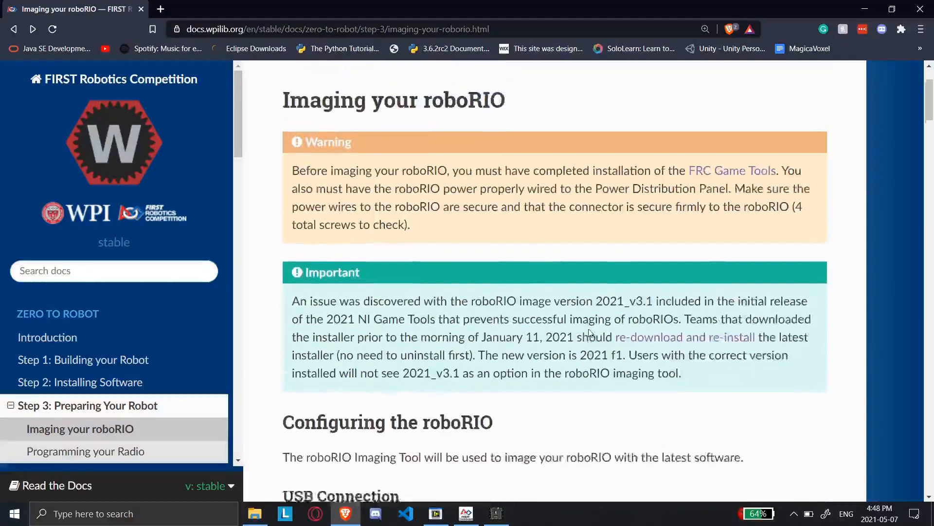
Bring up the FRC Driver Station to check the roboRIO connection, and close the open FRC roboRIO Imaging Tool
left_click(438, 521)
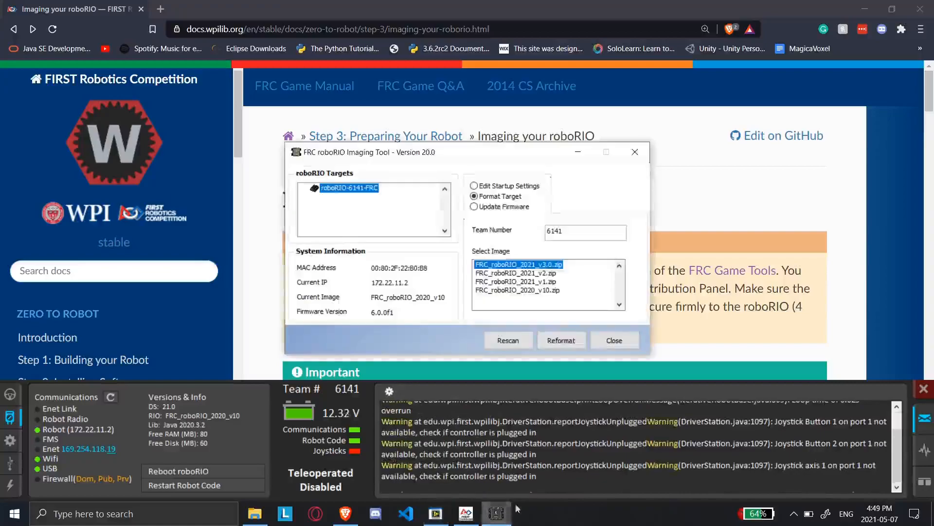
left_click(640, 153)
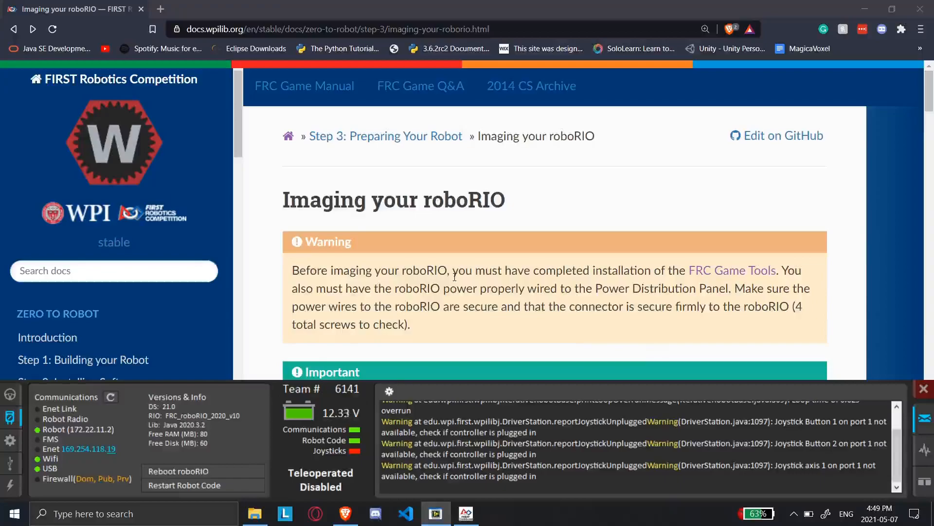
left_click(345, 517)
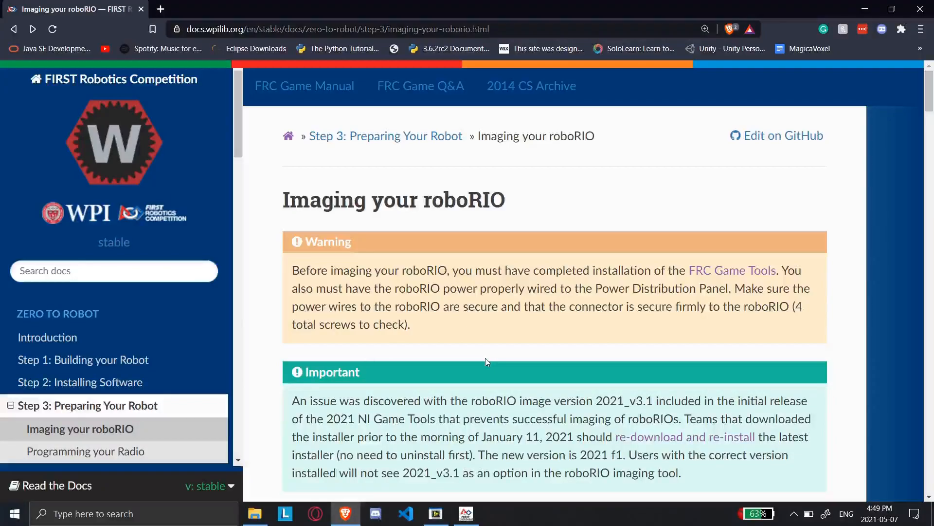
Switch to File Explorer and open the National Instruments folder in Program Files (x86) on the Windows-SSD (C:) drive
left_click(258, 517)
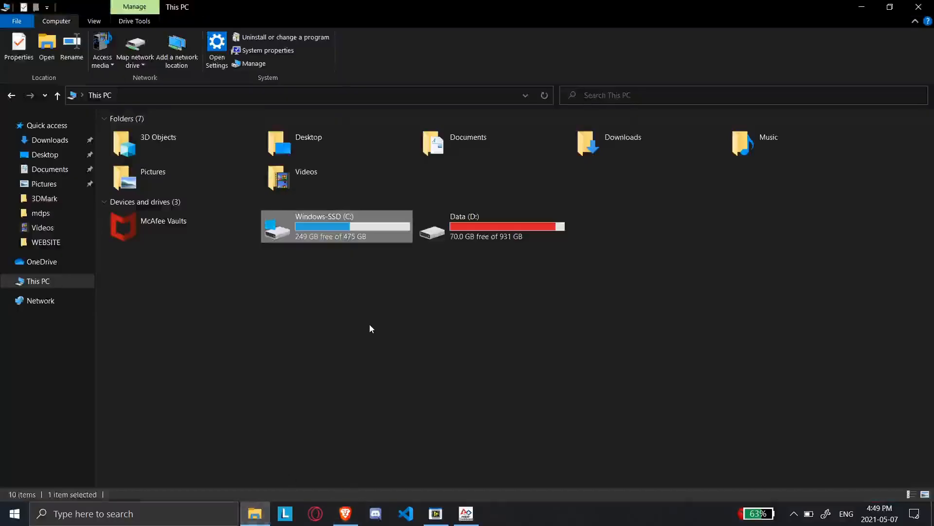
double_click(331, 237)
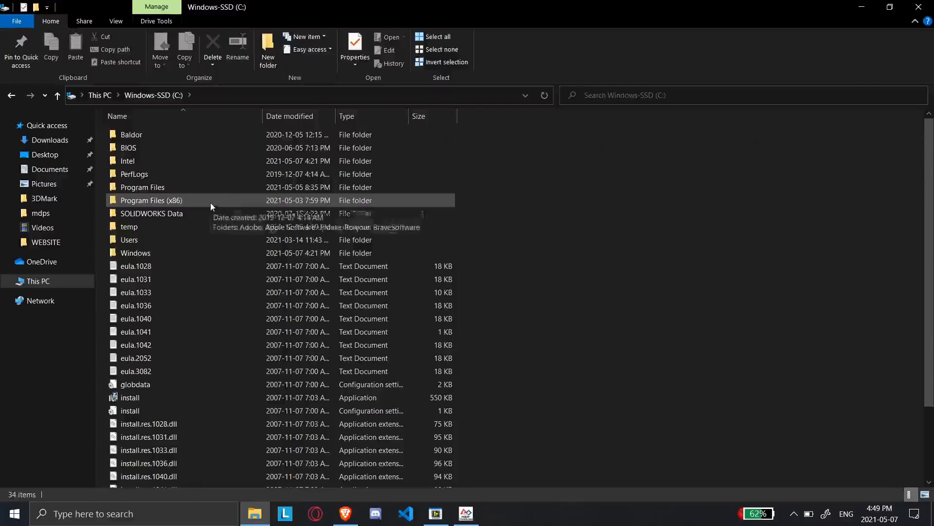
double_click(210, 203)
scroll(211, 203, "down", 4)
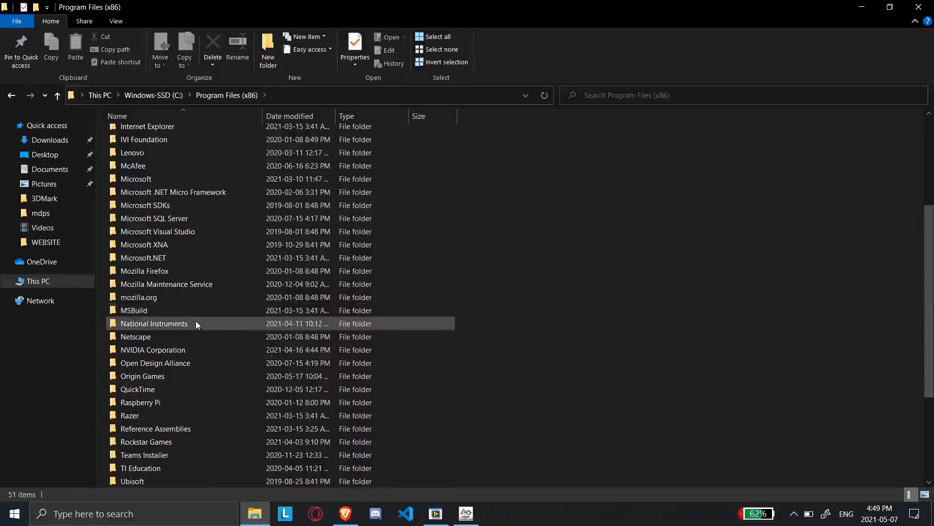
double_click(195, 323)
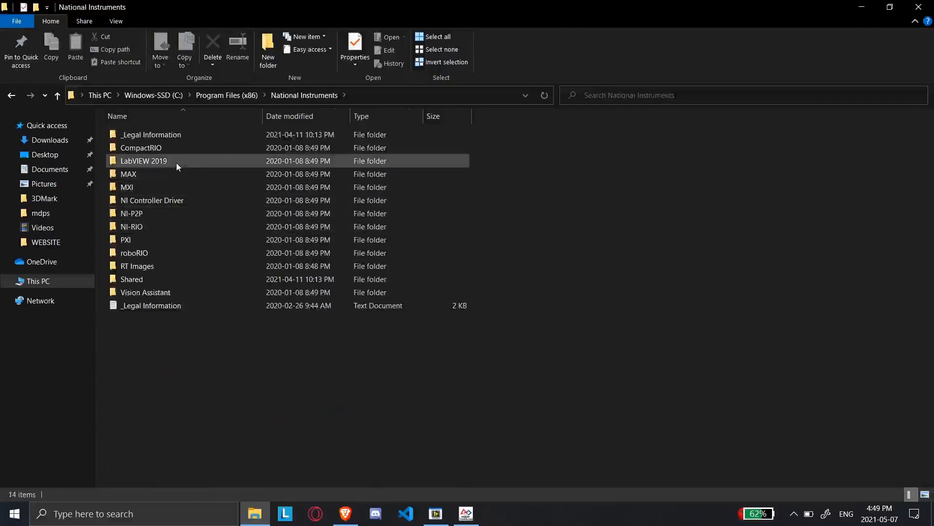
Go into LabVIEW 2019, project, roboRIO Tool and launch the roboRIO_ImagingTool application
double_click(176, 162)
double_click(150, 135)
left_click(164, 147)
double_click(164, 147)
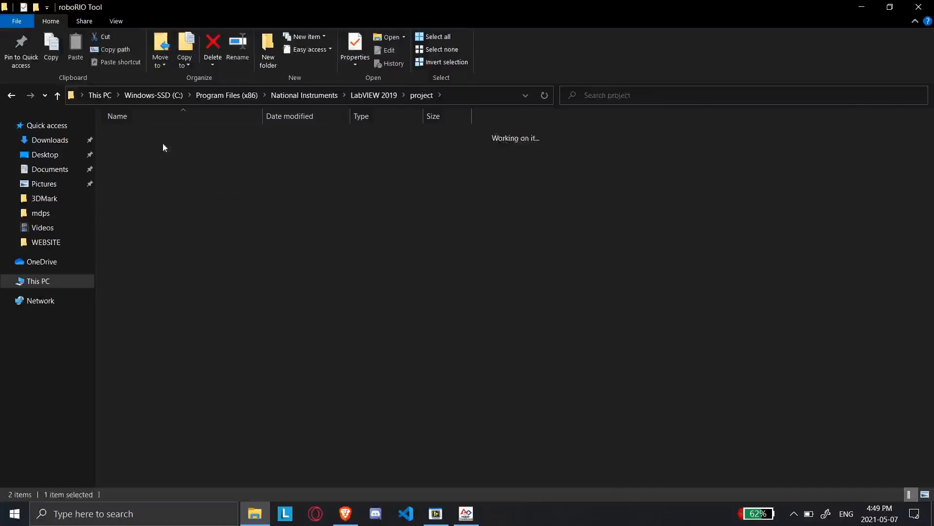
left_click(170, 149)
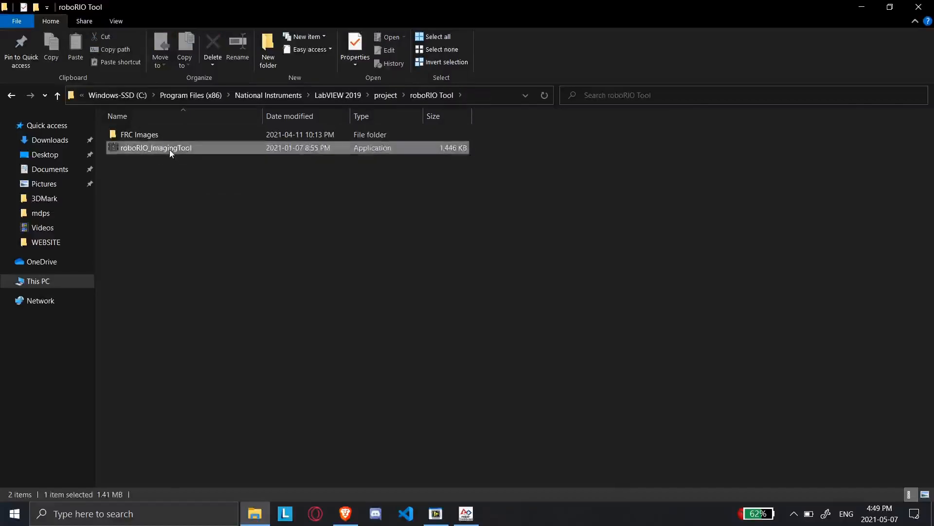
double_click(169, 148)
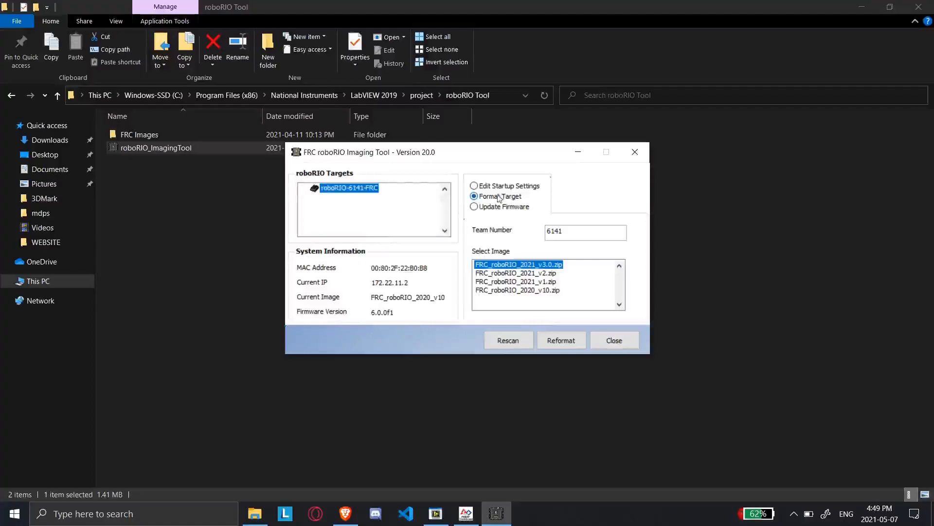
Look over the Edit Startup Settings and Update Firmware modes for the roboRIO target and return to Format Target
left_click(474, 185)
left_click(485, 209)
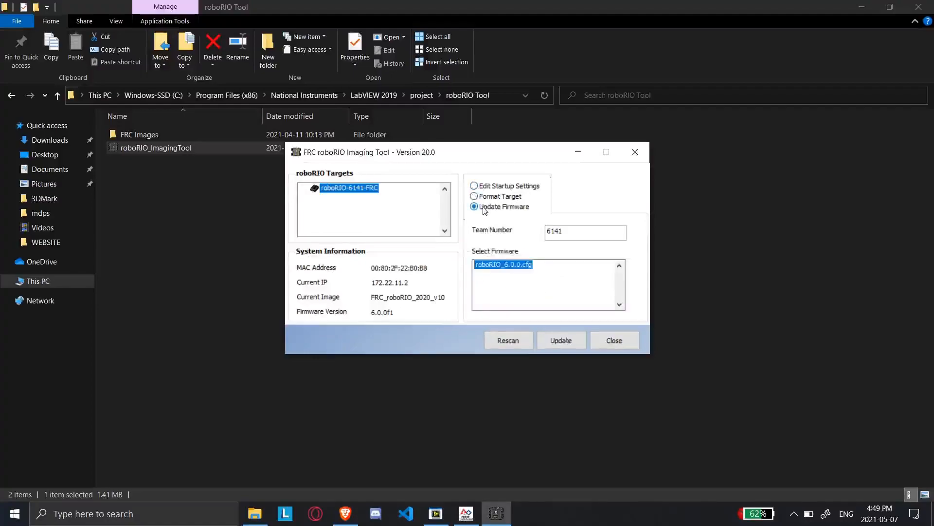
left_click(475, 197)
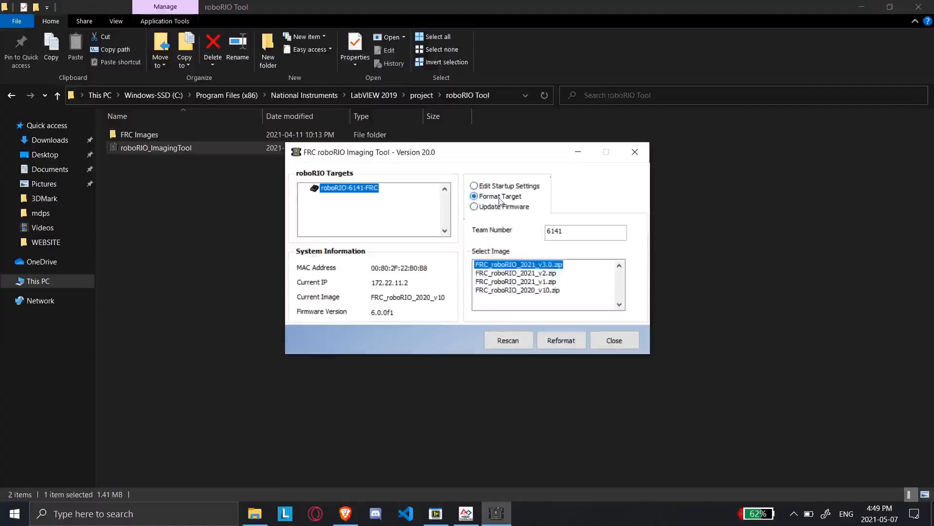
Reformat the roboRIO-6141-FRC target with the FRC_roboRIO_2021_v3.0.zip image, keeping team number 6141, and dismiss the completion message
left_click_drag(572, 235, 547, 233)
left_click(591, 232)
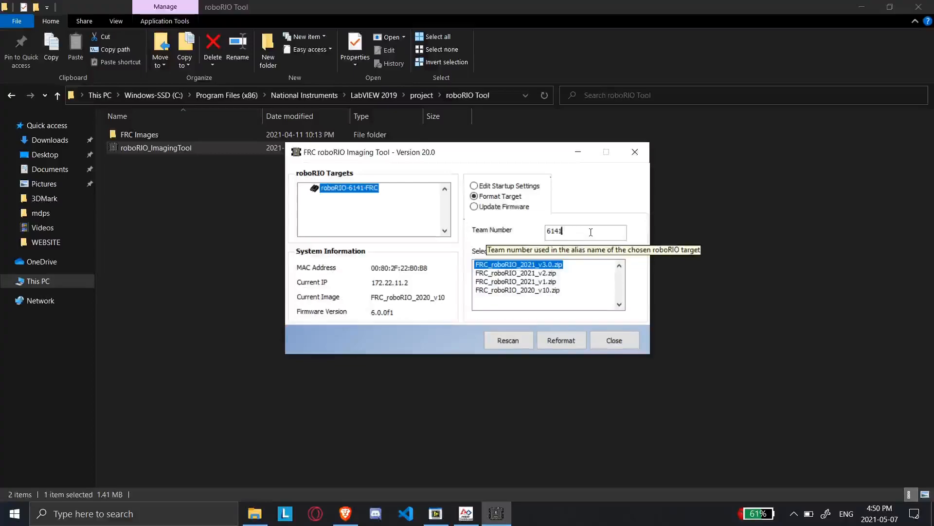
left_click_drag(590, 231, 540, 234)
left_click(585, 236)
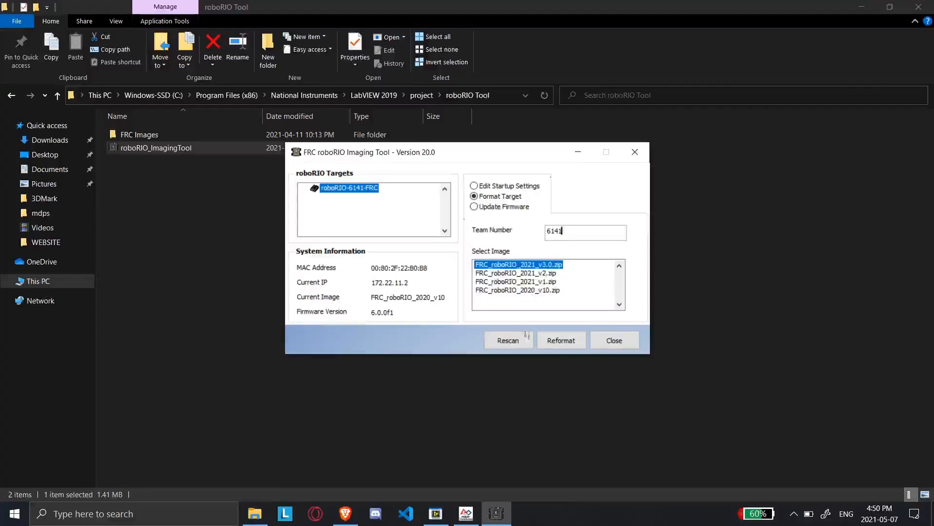
left_click(546, 339)
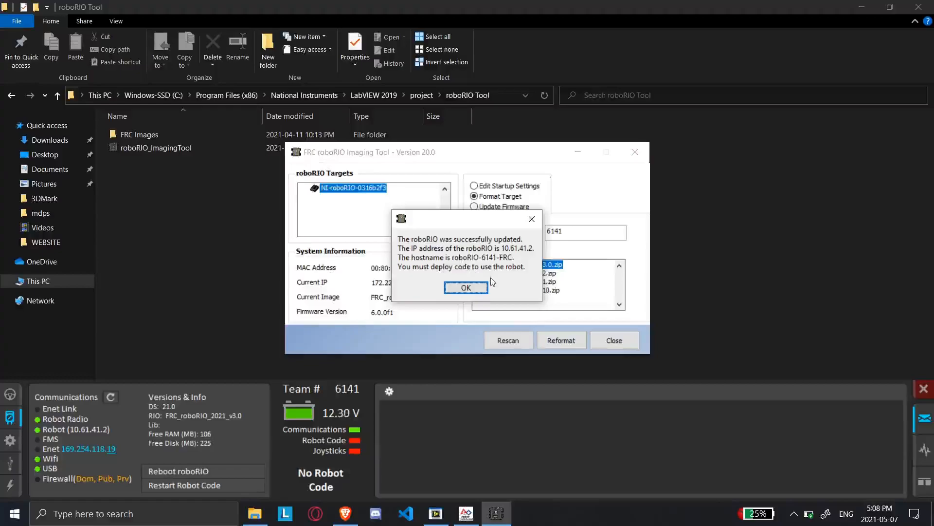
left_click(465, 288)
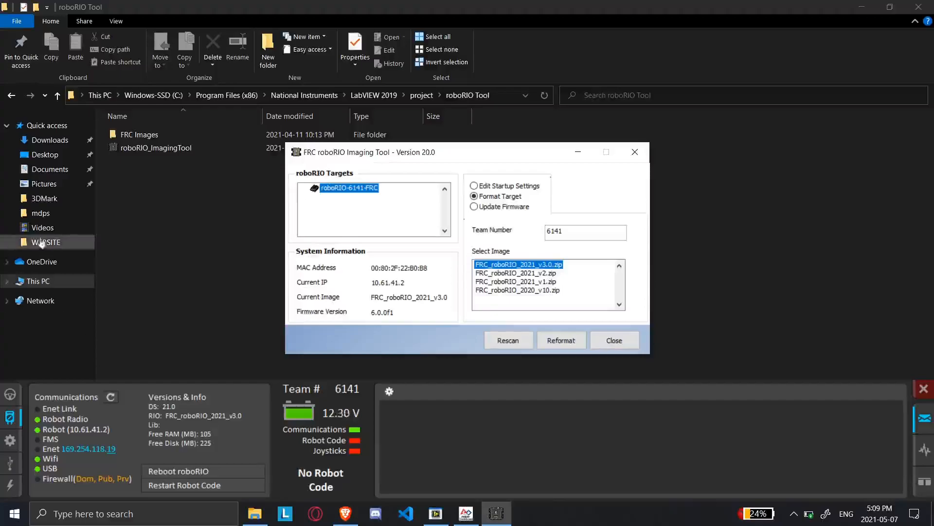
Check the launch options of the roboRIO_ImagingTool application in File Explorer, including running as administrator, without choosing any
left_click(157, 223)
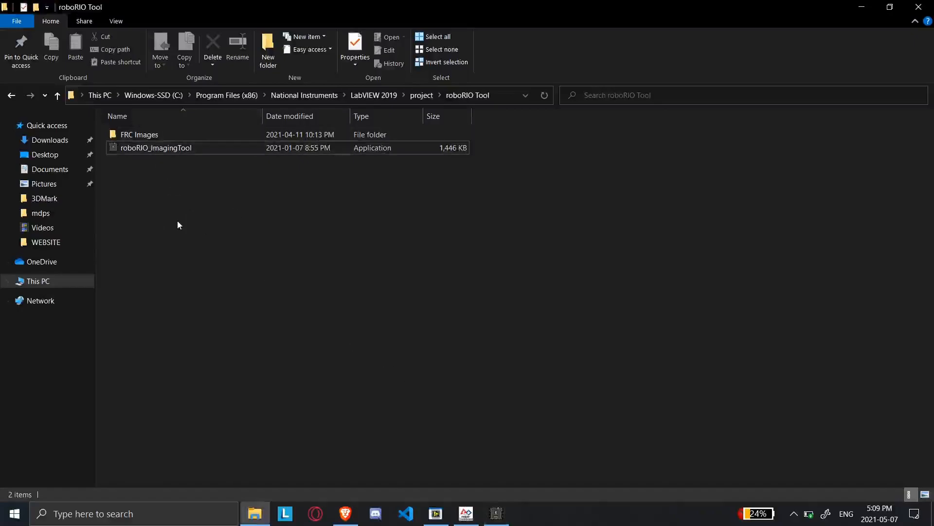
left_click(191, 147)
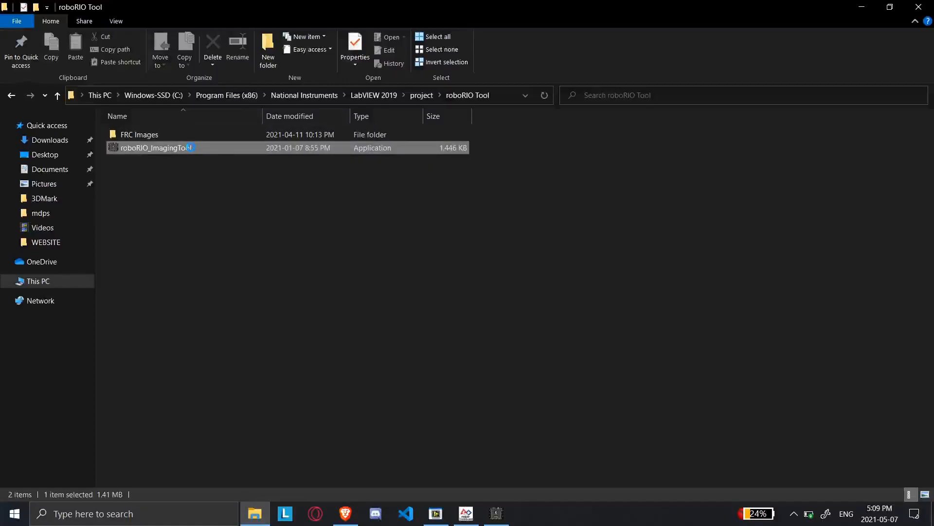
right_click(190, 147)
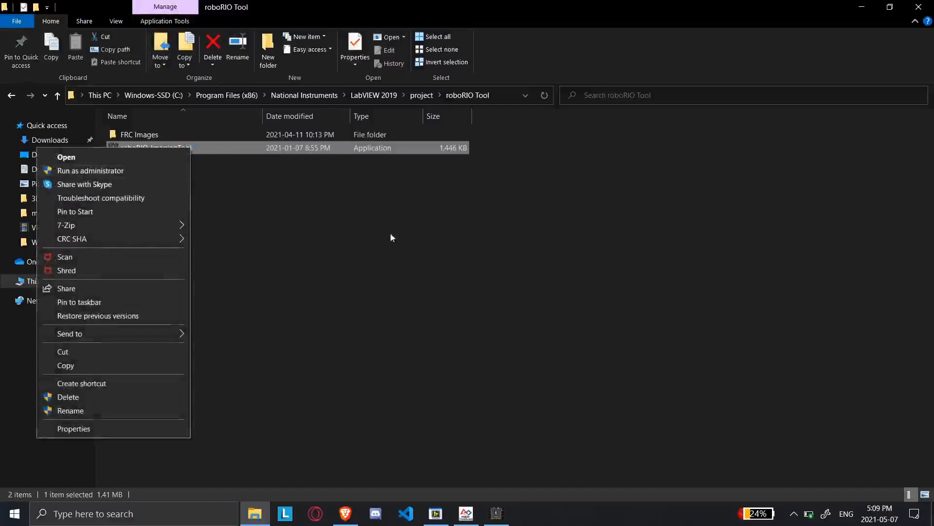
left_click(391, 238)
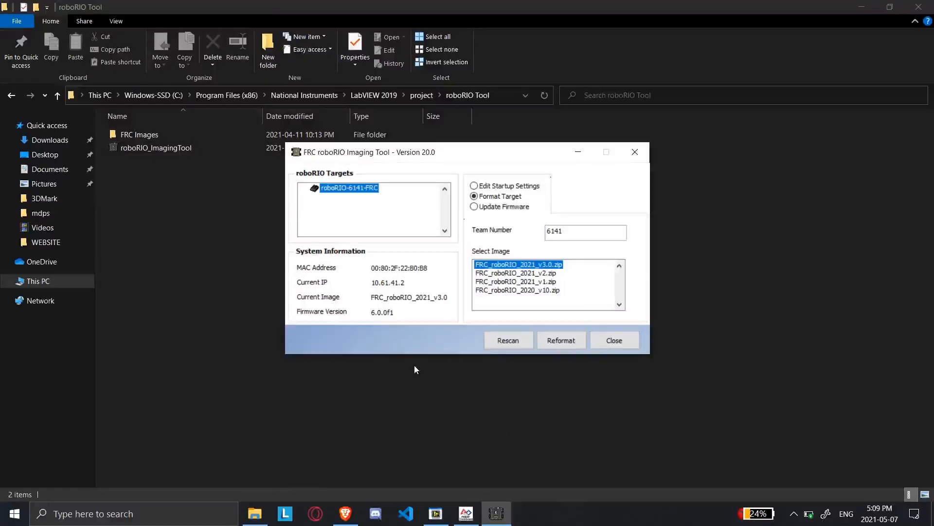
Bring up the FRC Driver Station to check the roboRIO's communication status and installed image version
left_click(436, 513)
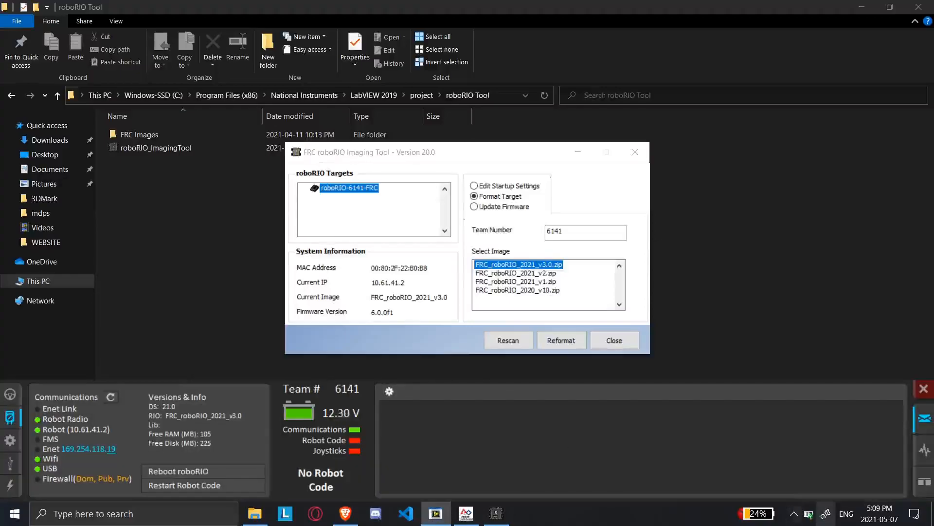
left_click(794, 514)
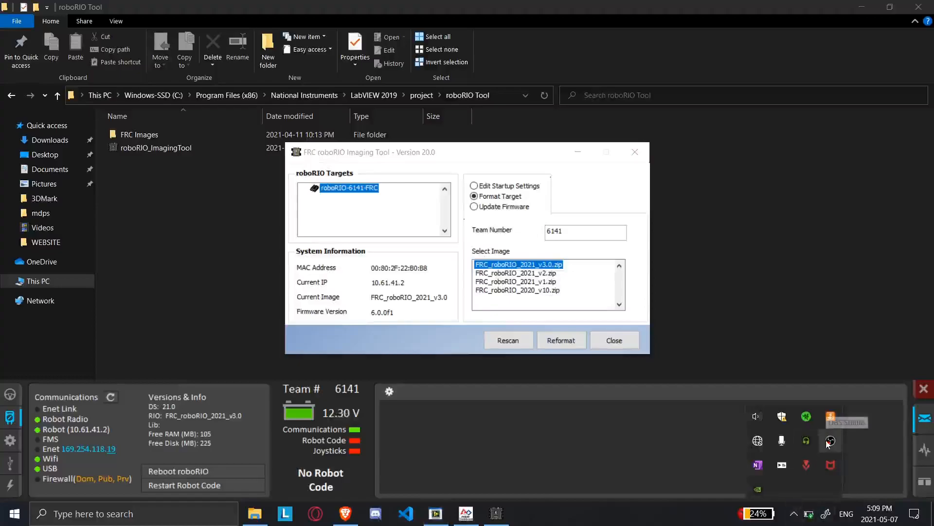